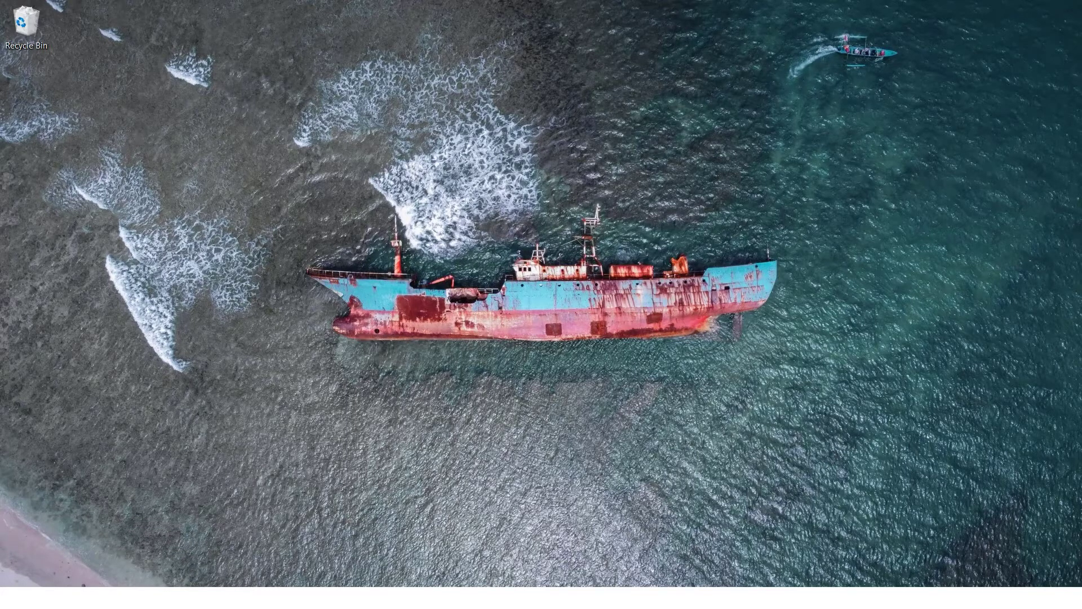
- Launch Premiere Pro and open the GRADING CYBERPUNK project with its Sampel Video sequence
key("Return")
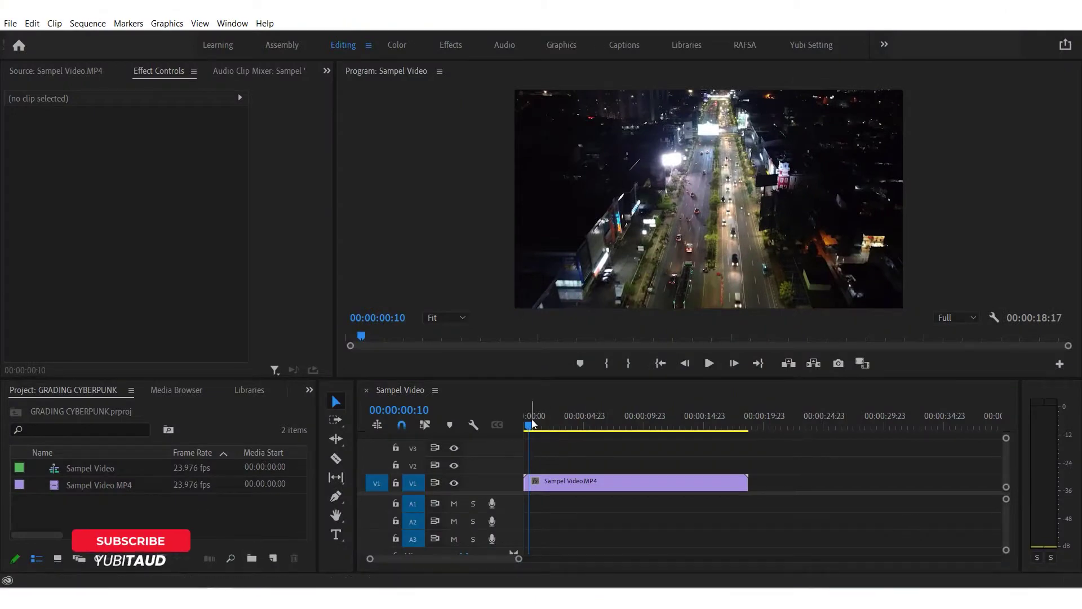
- Preview the night city footage, then create a new adjustment layer with default settings
left_click(599, 420)
left_click_drag(606, 464, 518, 465)
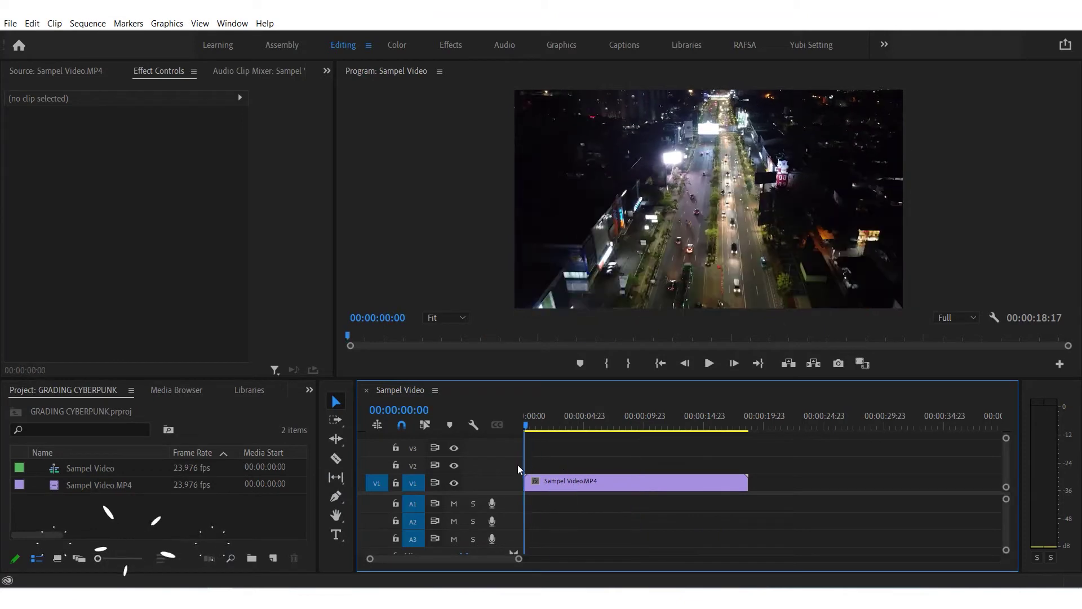
left_click(273, 558)
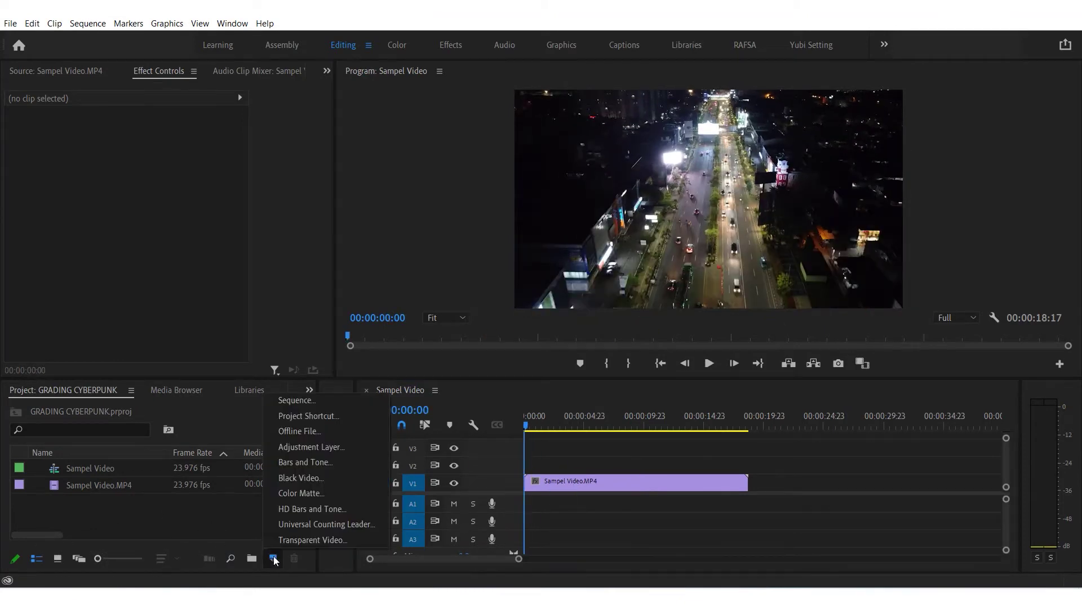
left_click(316, 446)
left_click(560, 351)
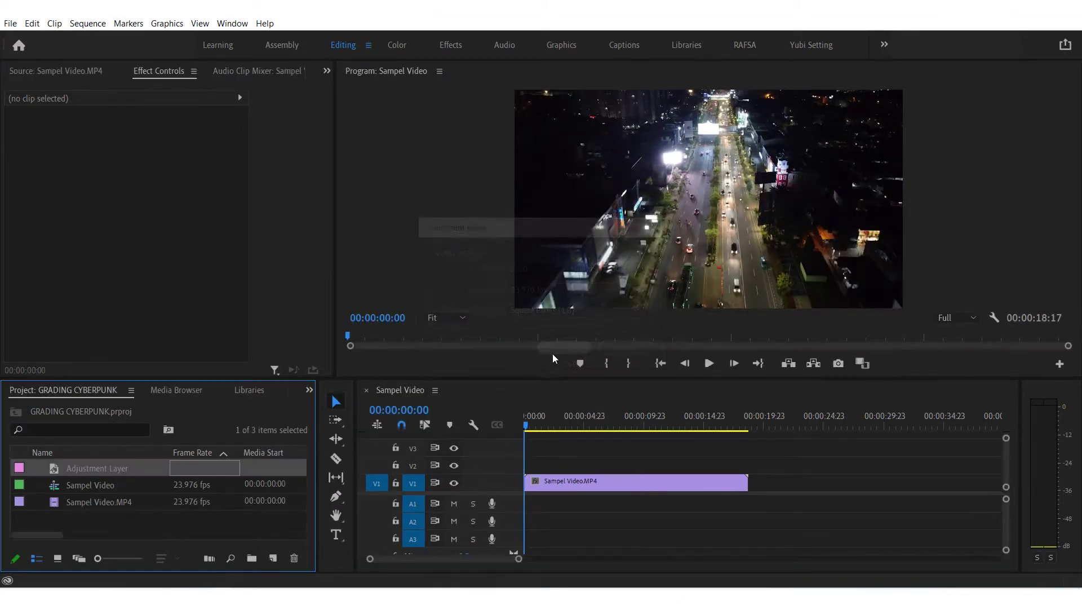
- Place the adjustment layer on V2 and trim it to match the Sampel Video clip's length
mouse_move(149, 470)
left_mouse_down()
mouse_move(536, 477)
mouse_move(536, 468)
mouse_move(737, 482)
mouse_move(747, 464)
left_mouse_up()
left_click(564, 464)
left_click(681, 444)
left_click(670, 459)
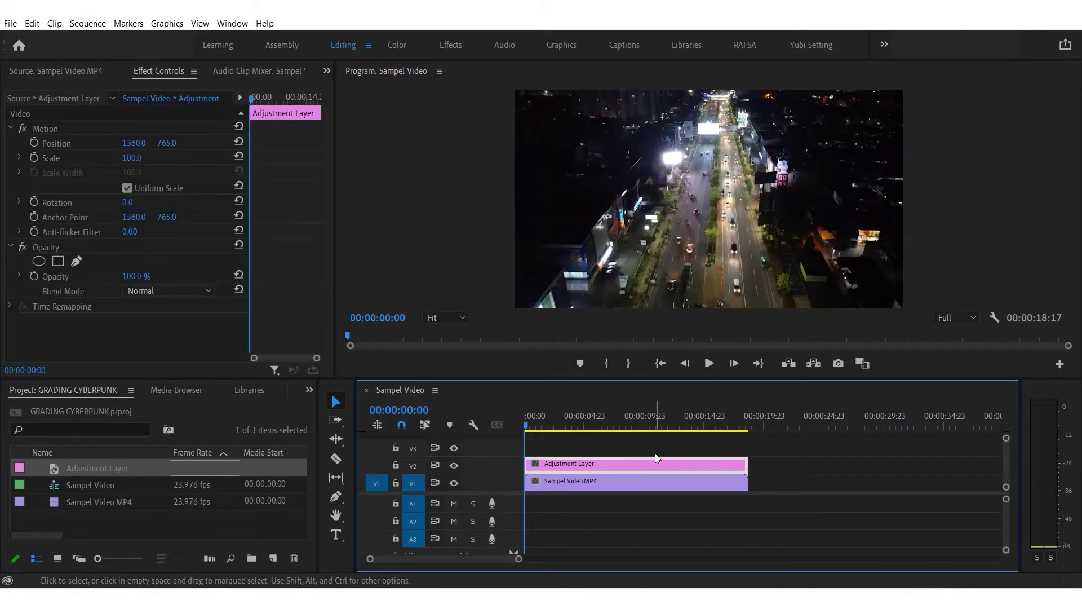
left_click(654, 450)
left_click(646, 459)
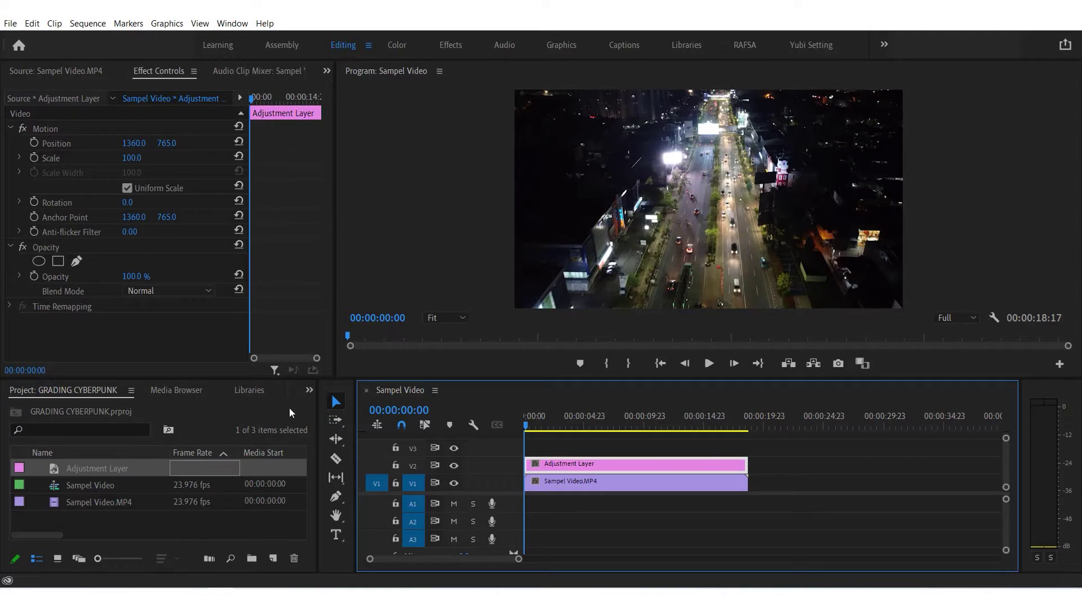
left_click(309, 390)
- Search the Effects panel for 'lumetri color' and drag Lumetri Color onto the adjustment layer
left_click(332, 468)
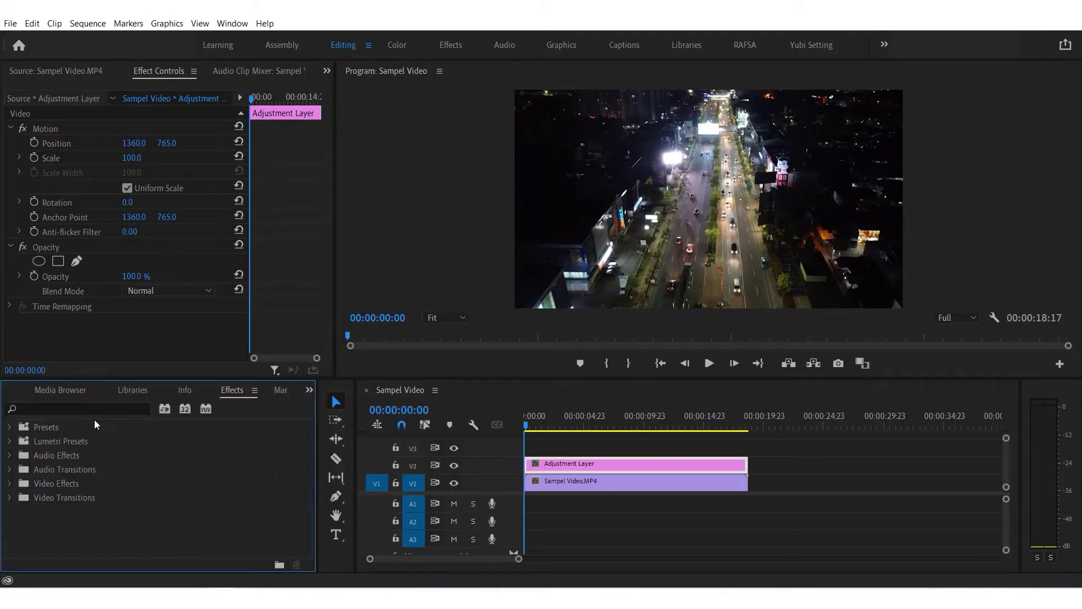
left_click(89, 408)
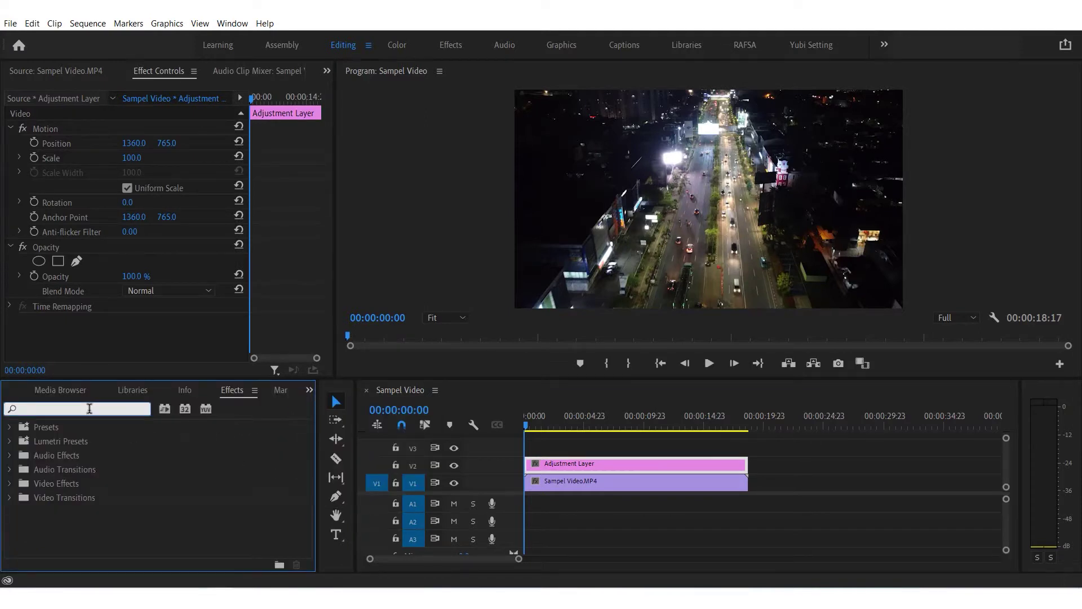
type("lumetri color")
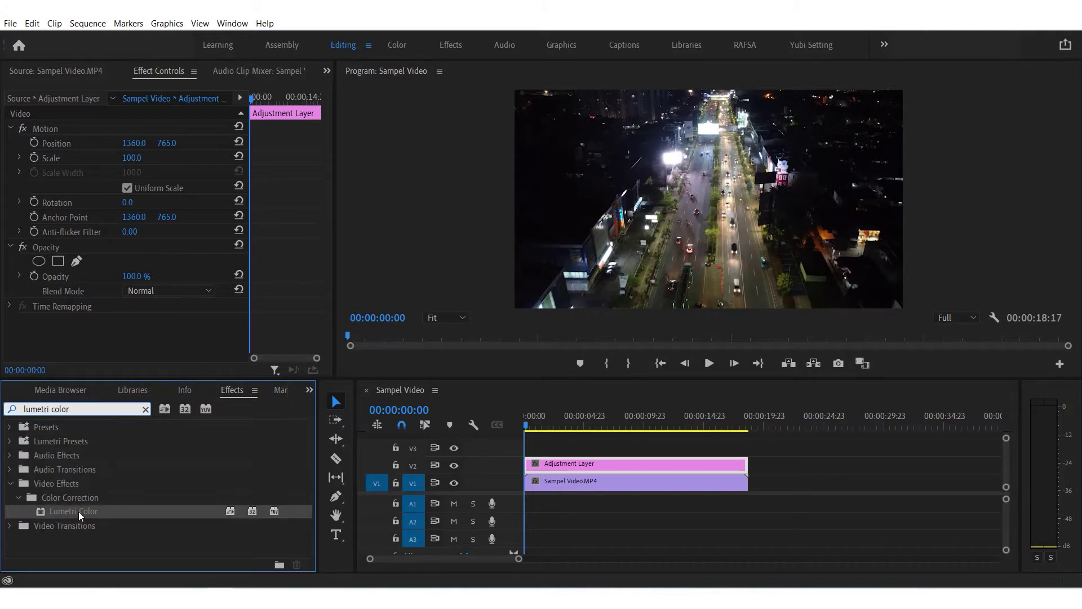
left_click_drag(79, 512, 551, 463)
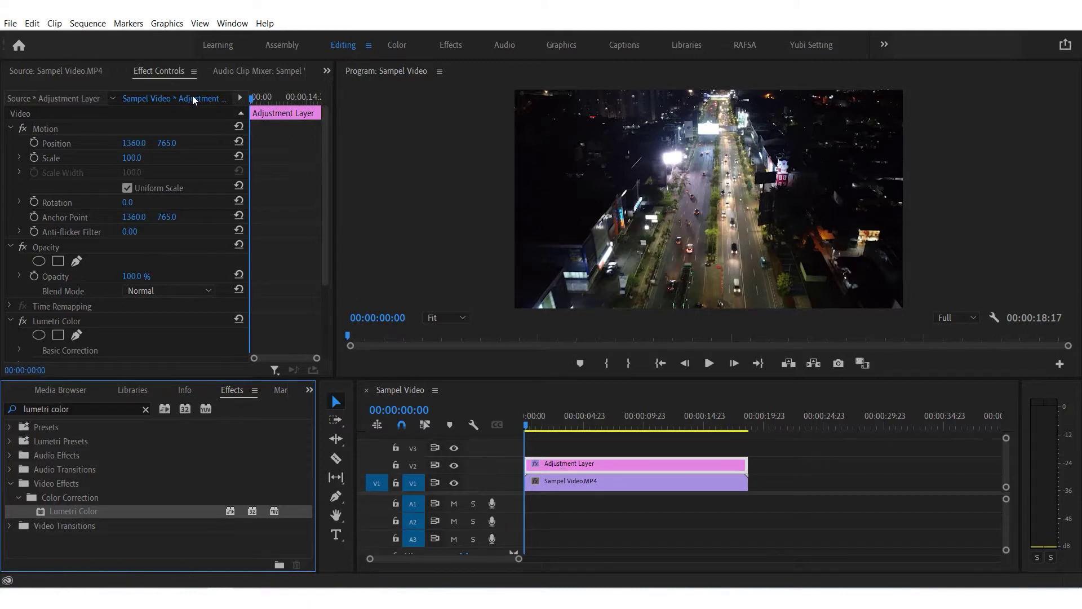
left_click(164, 74)
- Scroll the Effect Controls down to the adjustment layer's Lumetri Color settings
left_click_drag(324, 123, 328, 202)
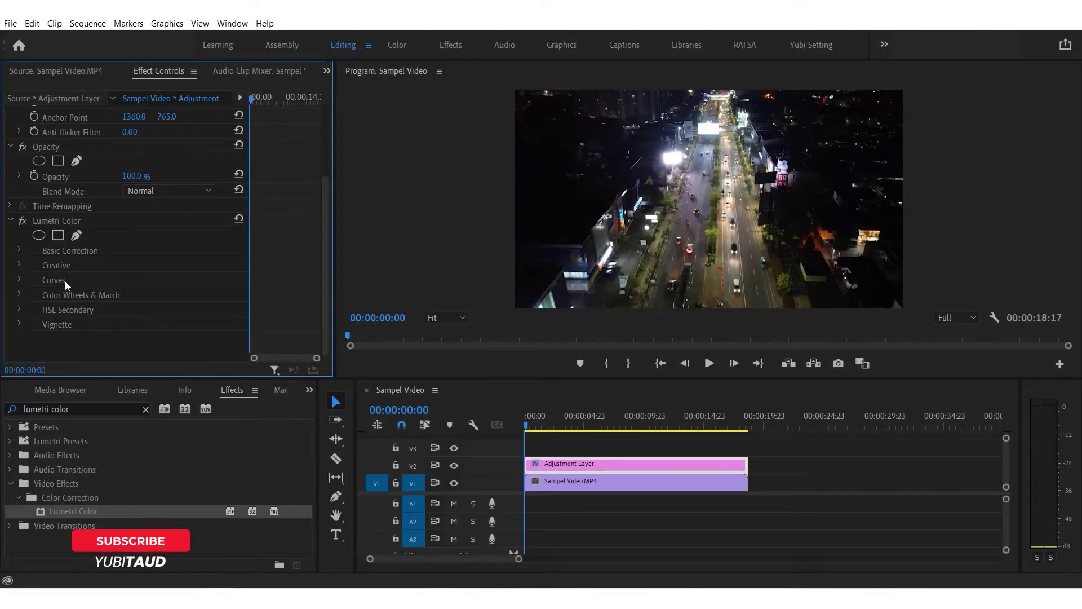
- Expand Lumetri Curves and bend the master RGB curve: shadows down, midtones lifted, highlights slightly up
left_click(19, 279)
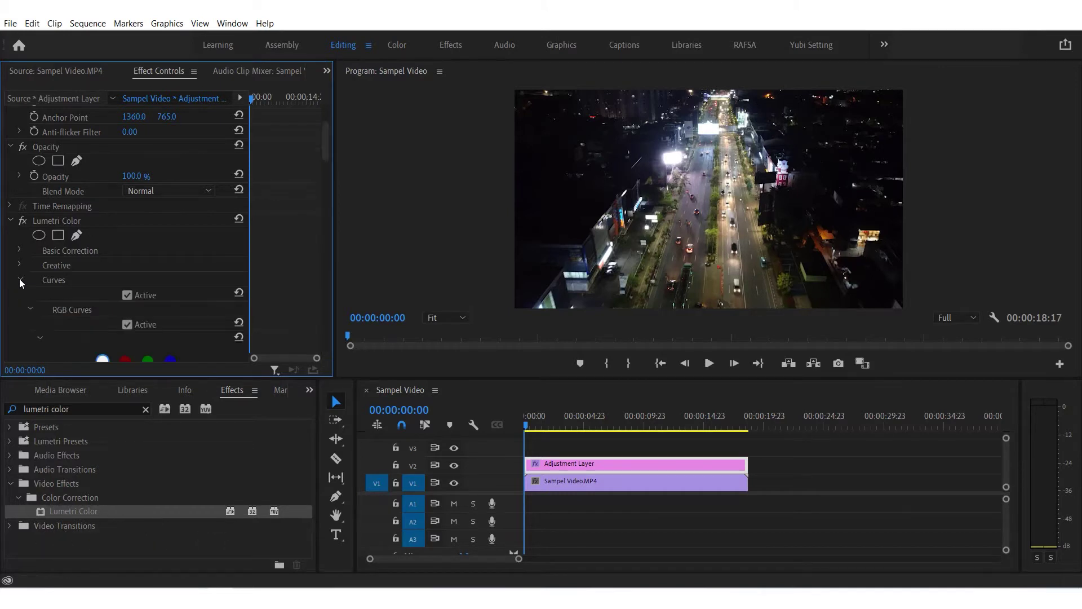
scroll(59, 286, "down", 3)
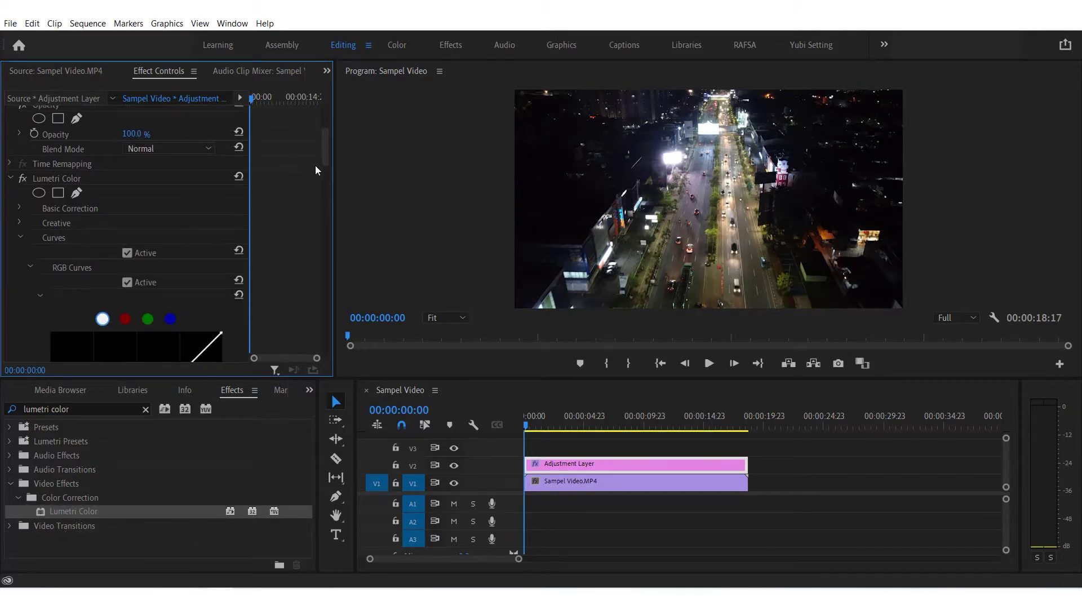
left_click_drag(327, 156, 328, 181)
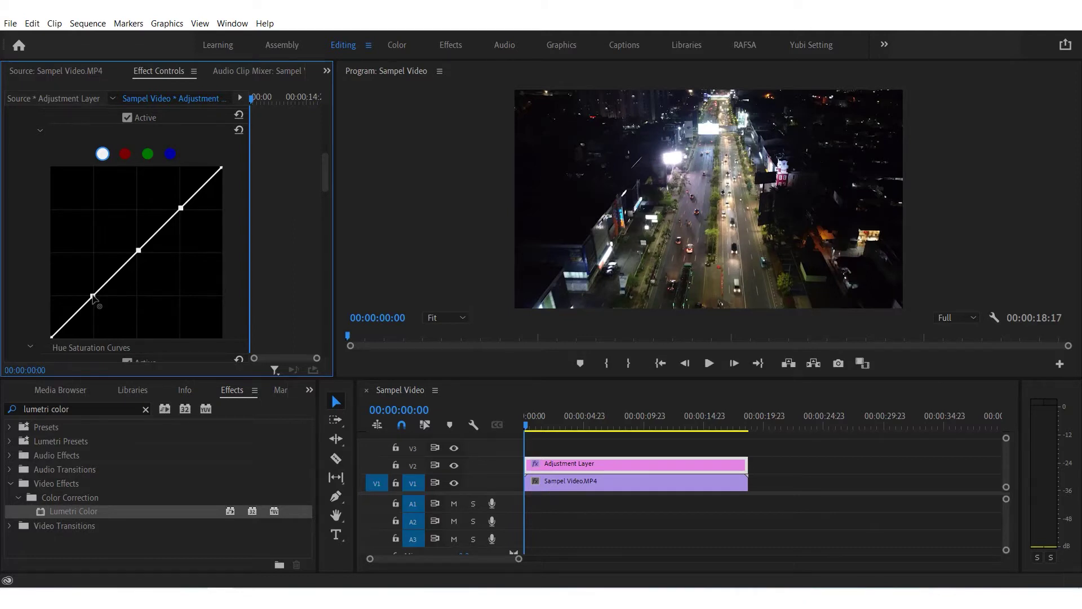
mouse_move(93, 296)
left_mouse_down()
mouse_move(95, 308)
mouse_move(81, 308)
left_mouse_up()
left_click_drag(138, 252, 132, 246)
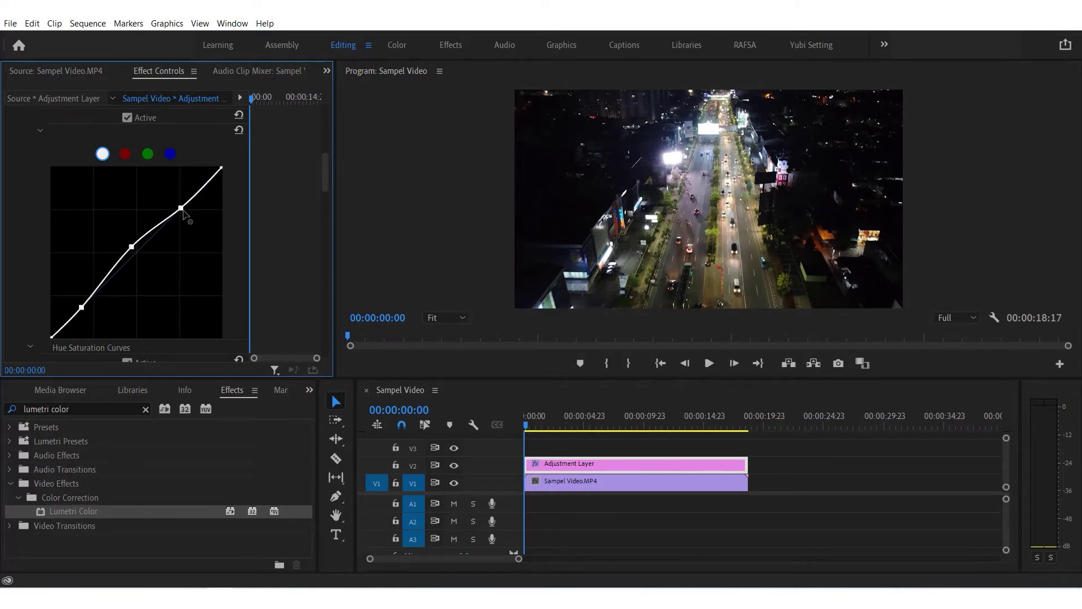
left_click_drag(181, 208, 181, 206)
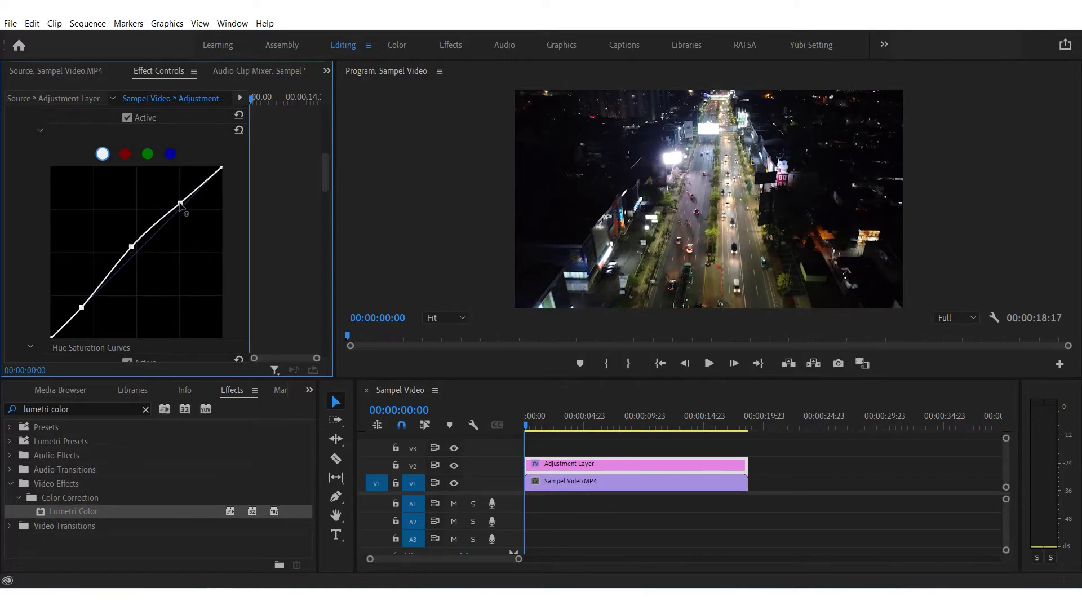
- On the red channel, add shadow and highlight points and reshape the red curve's shadows and midtones
left_click(125, 154)
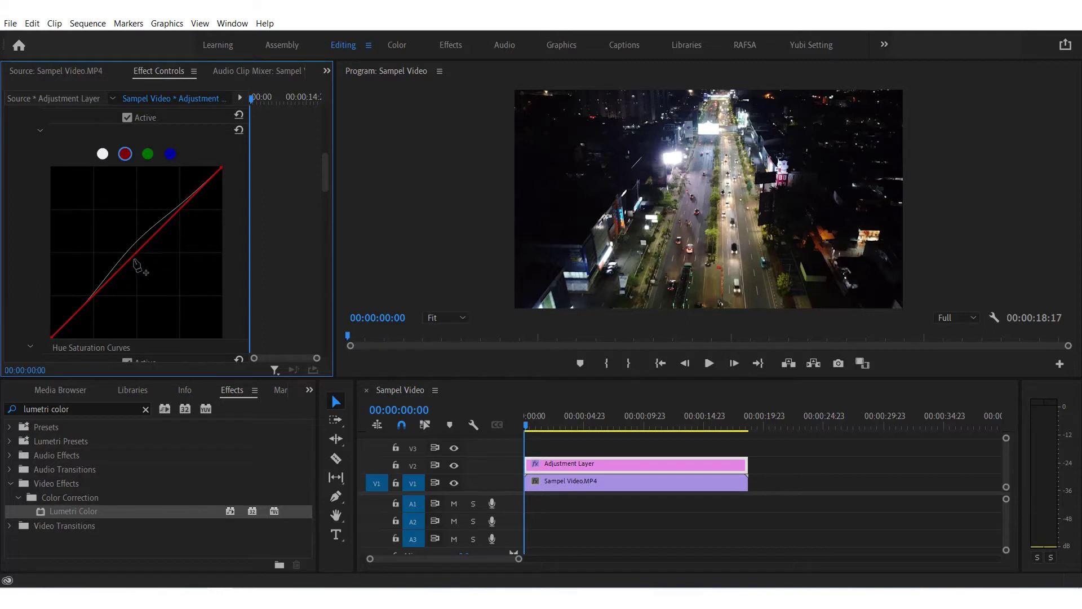
left_click(93, 295)
left_click(180, 209)
left_click_drag(92, 296, 82, 293)
left_click_drag(137, 253, 140, 258)
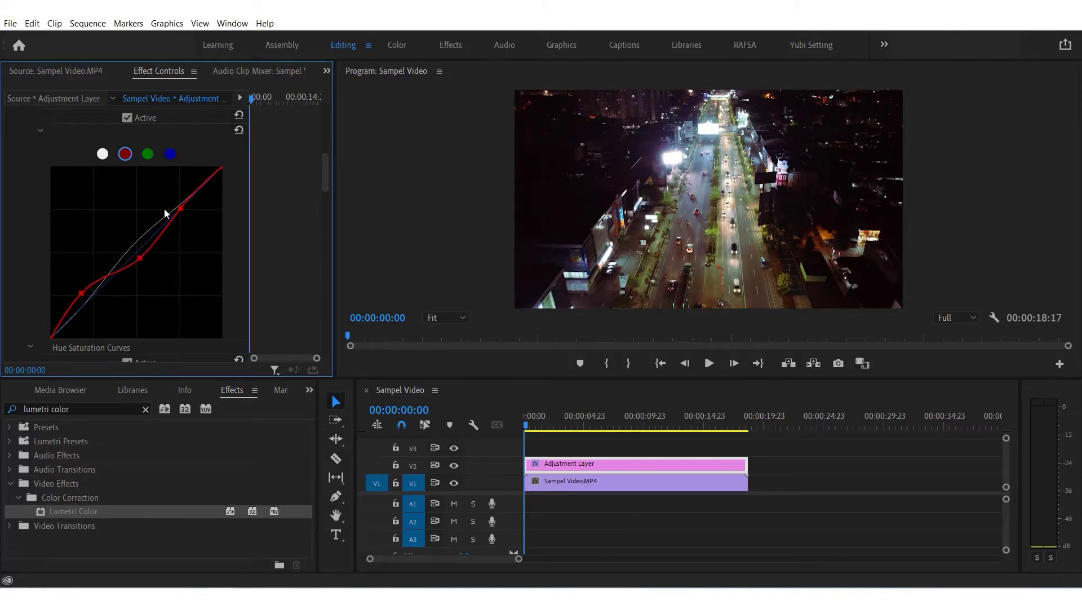
- On the green channel, add shadow and highlight points and pull the shadows and midtones below the diagonal
left_click(148, 154)
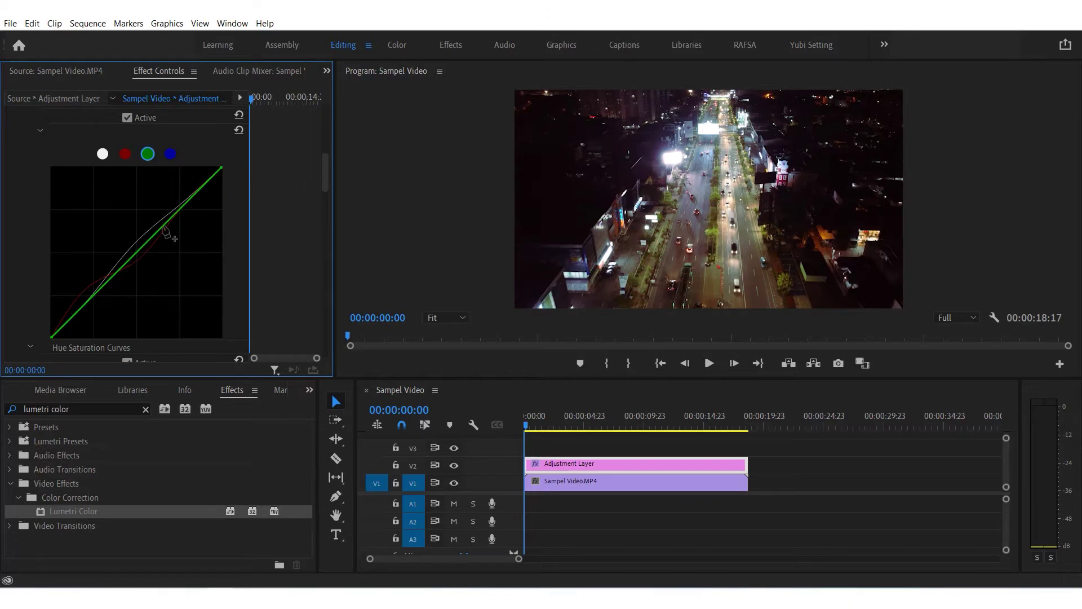
left_click(94, 295)
left_click(180, 209)
mouse_move(94, 295)
left_mouse_down()
mouse_move(86, 287)
mouse_move(93, 304)
left_mouse_up()
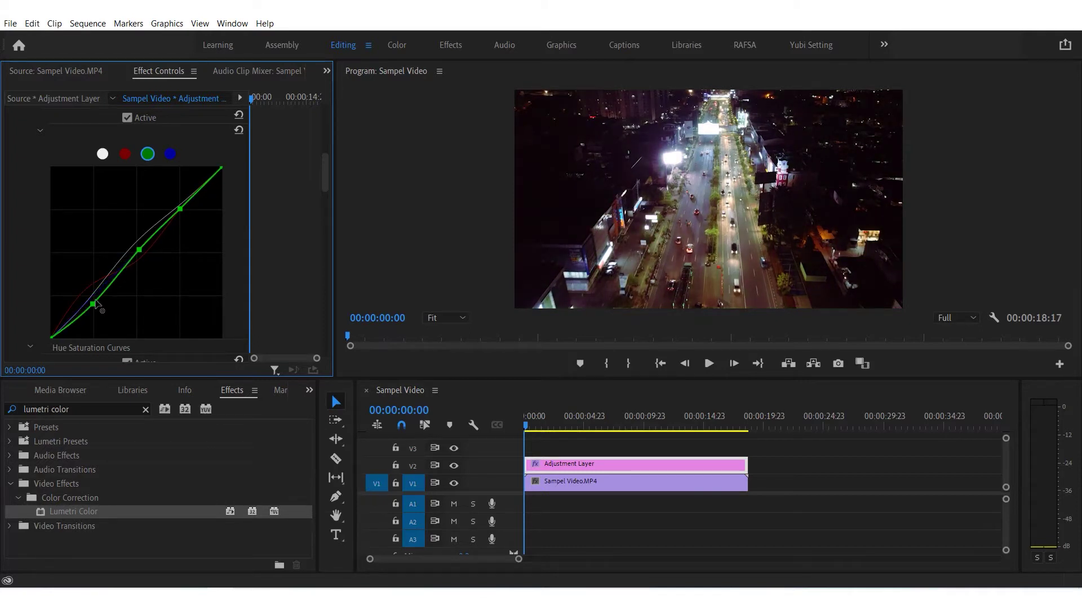
left_click_drag(140, 252, 137, 256)
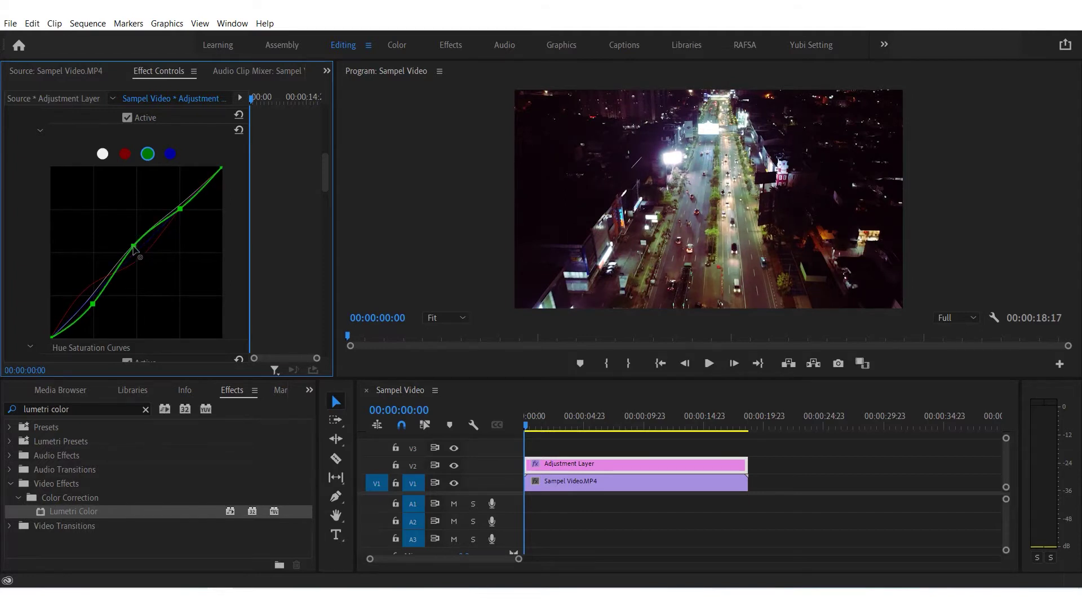
left_click_drag(137, 254, 137, 262)
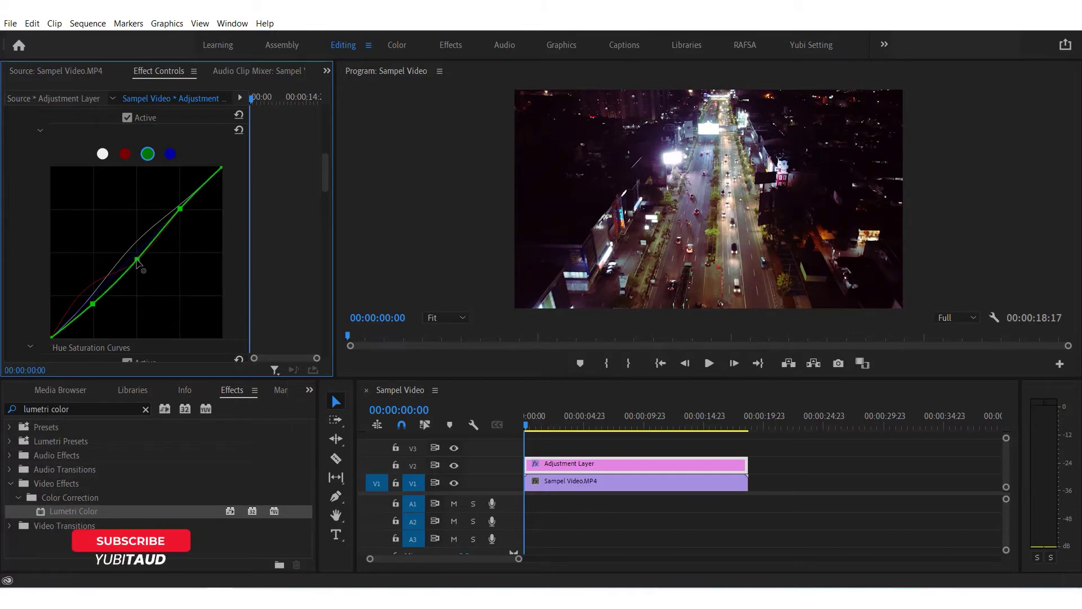
left_click_drag(137, 262, 141, 275)
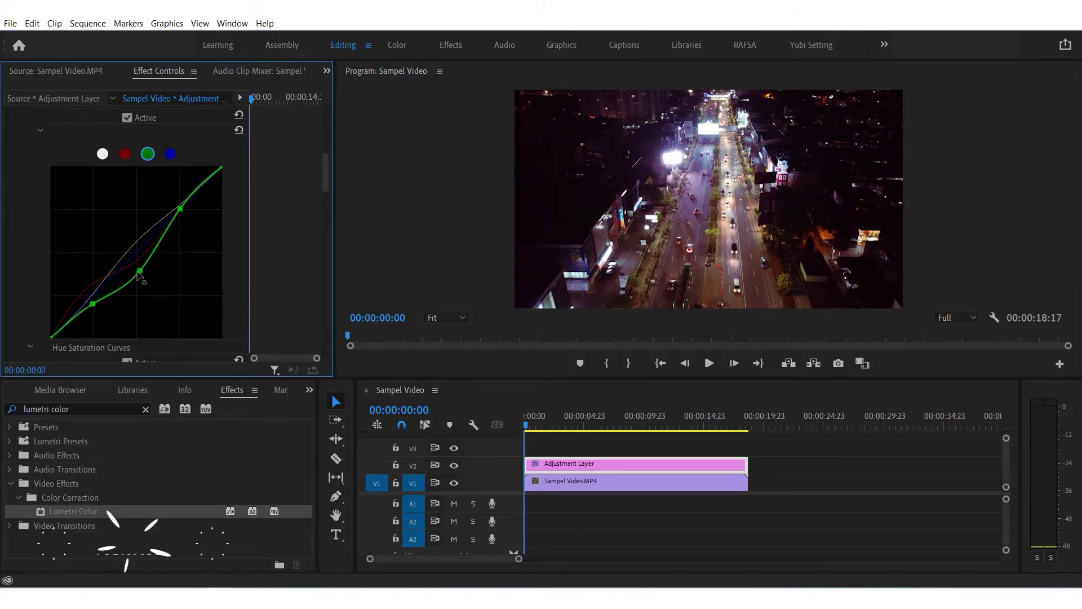
left_click_drag(92, 304, 88, 304)
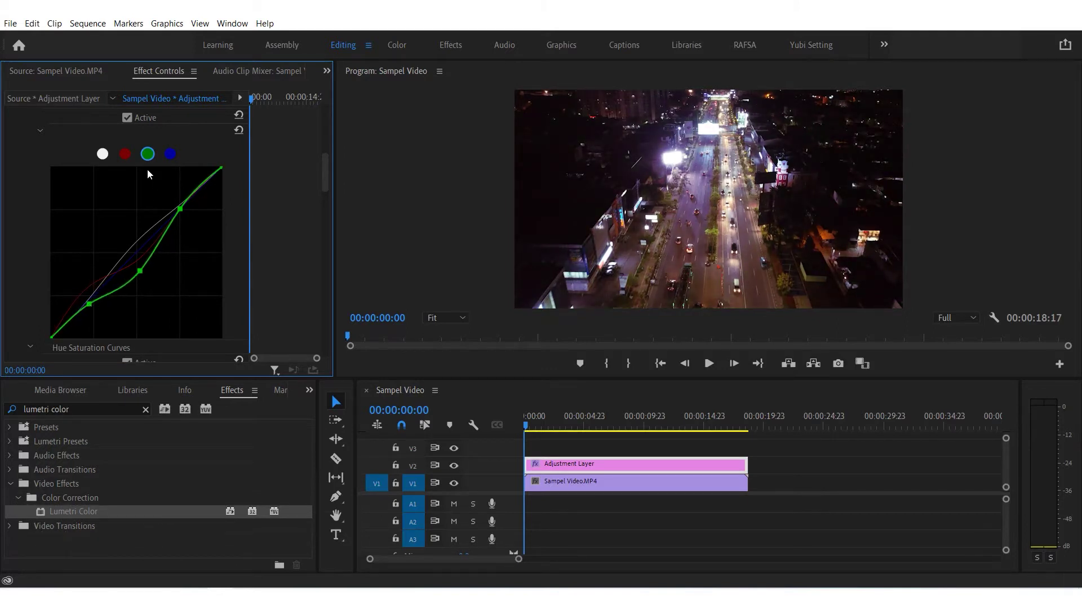
- On the blue channel, add two points and lift the blue curve in the shadows for a purple tint
left_click(170, 155)
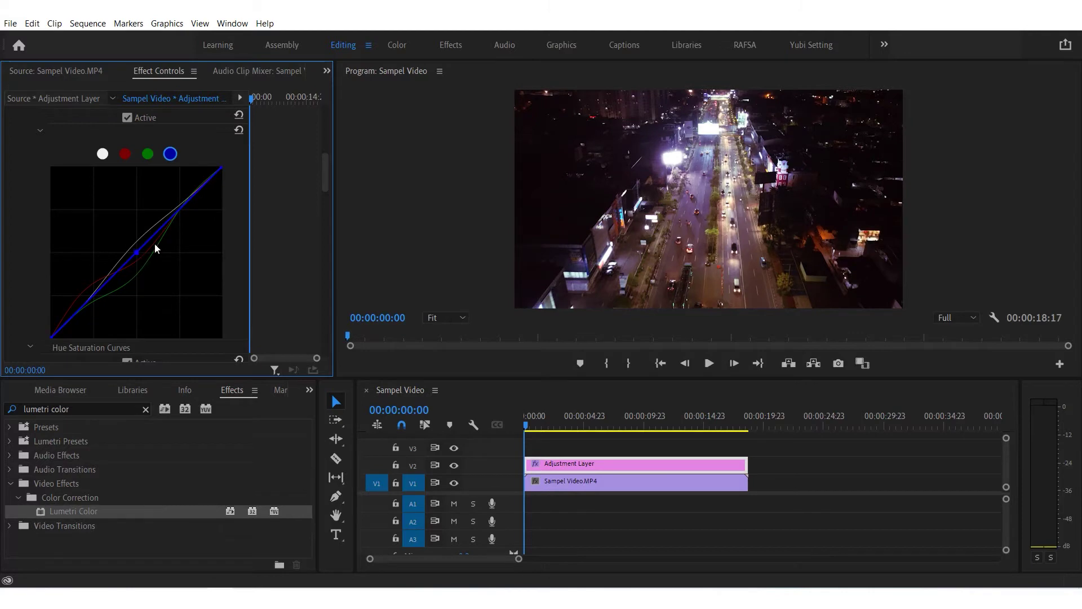
left_click(180, 209)
left_click(88, 301)
left_click_drag(89, 302, 73, 287)
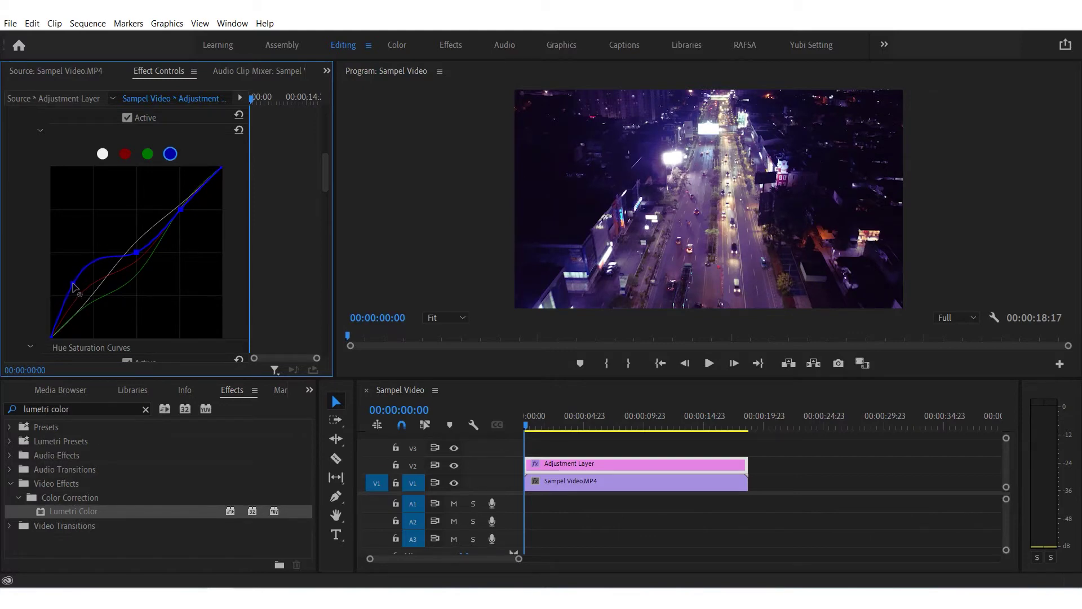
left_click_drag(138, 255, 138, 254)
left_click_drag(326, 164, 322, 197)
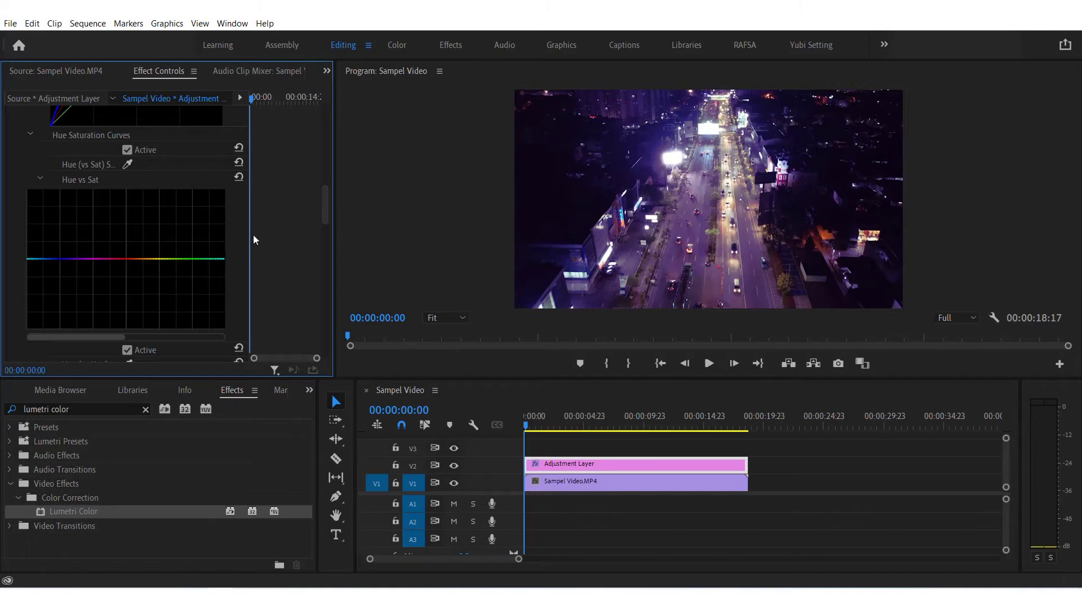
- Sample the purple city lights with the Hue vs Sat eyedropper and raise their saturation
left_click(127, 164)
left_click(787, 177)
left_click_drag(83, 260, 83, 243)
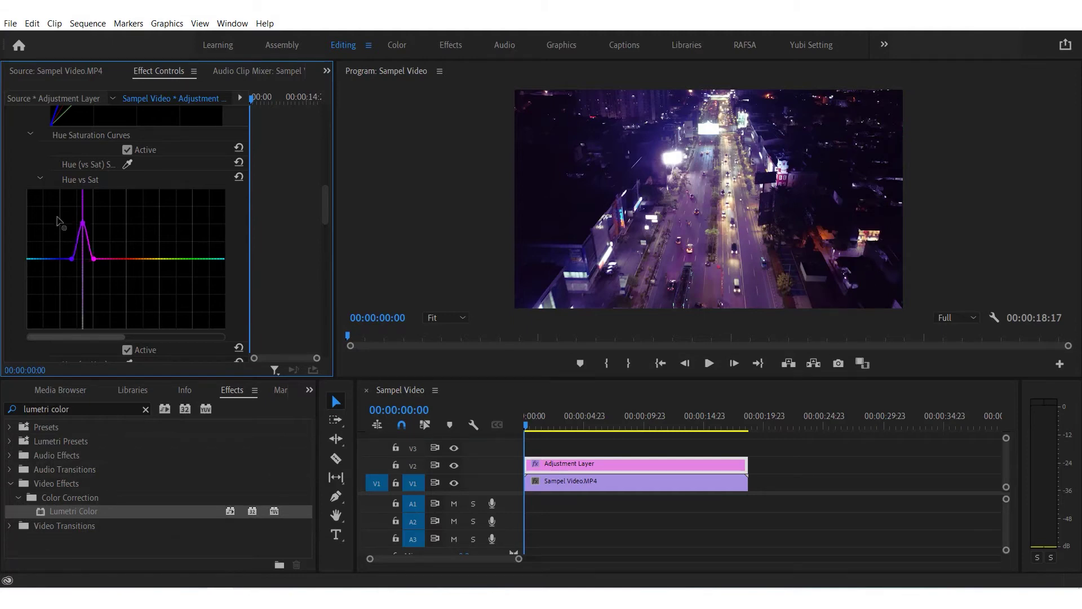
left_click_drag(82, 243, 53, 180)
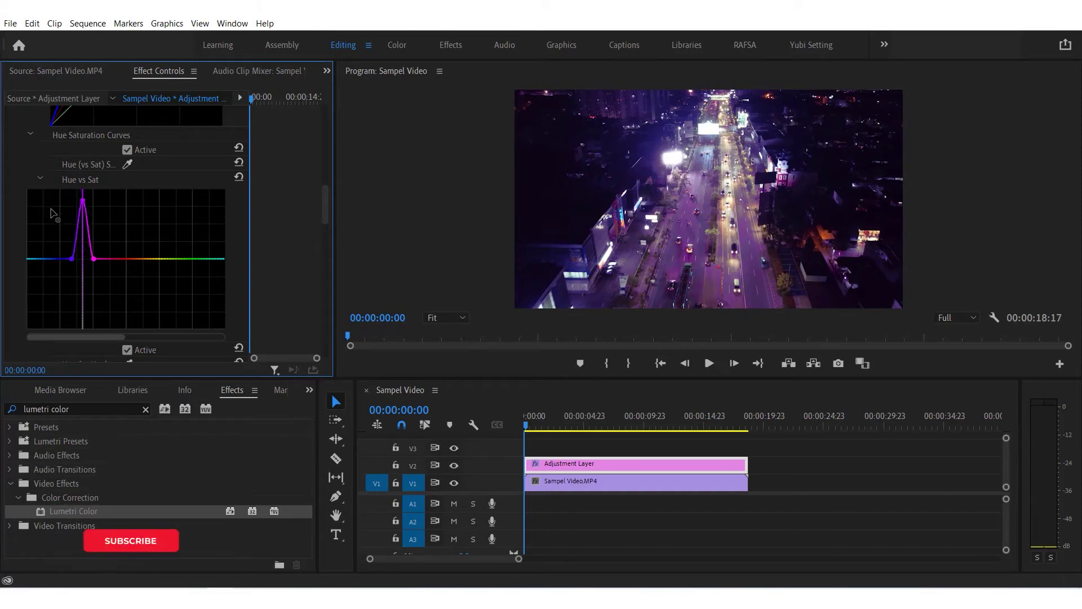
mouse_move(53, 180)
left_mouse_down()
mouse_move(94, 369)
mouse_move(94, 243)
left_mouse_up()
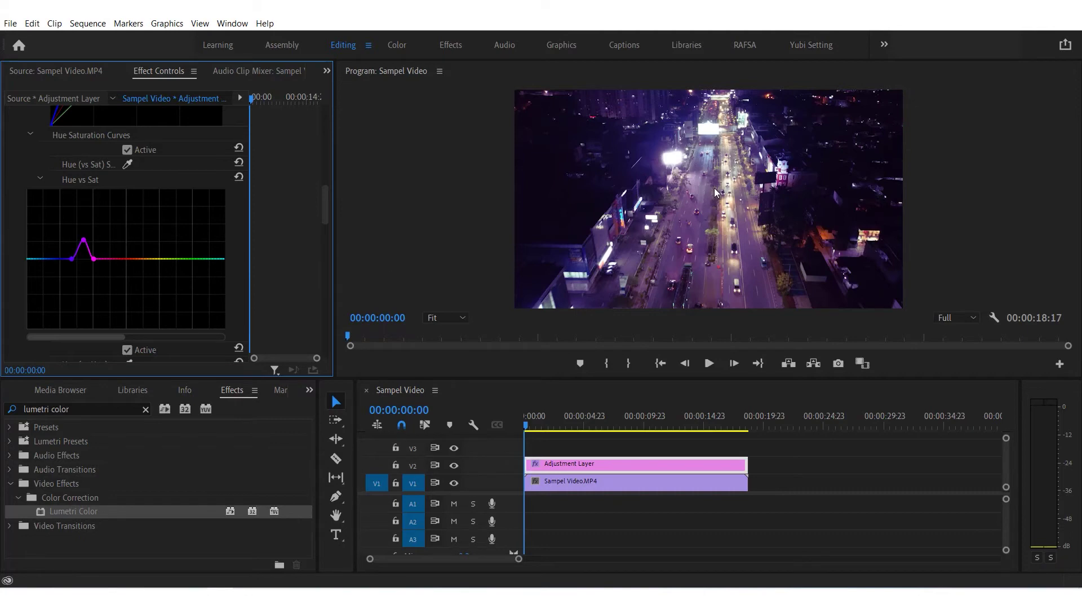
left_click(42, 258)
mouse_move(57, 260)
left_mouse_down()
mouse_move(88, 273)
mouse_move(89, 232)
left_mouse_up()
- Sample a second colour from the frame and boost its saturation on the Hue vs Sat curve
left_click(128, 164)
left_click(828, 233)
left_click(127, 258)
left_click_drag(140, 280, 143, 241)
left_click_drag(326, 198, 329, 232)
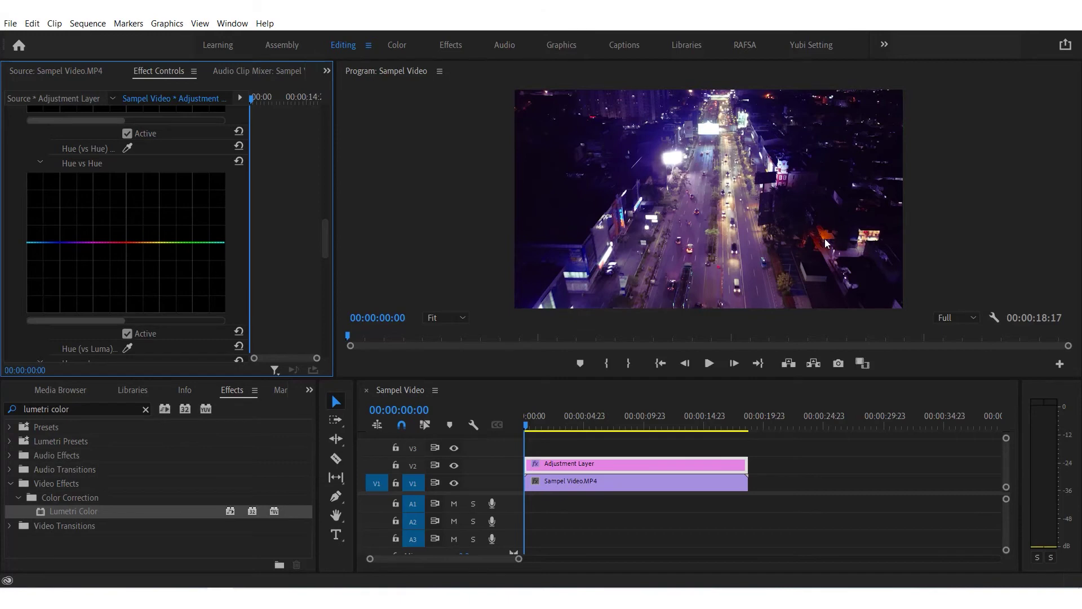
- Sample the orange lights with the Hue vs Hue eyedropper and shift them toward pink
left_click(127, 148)
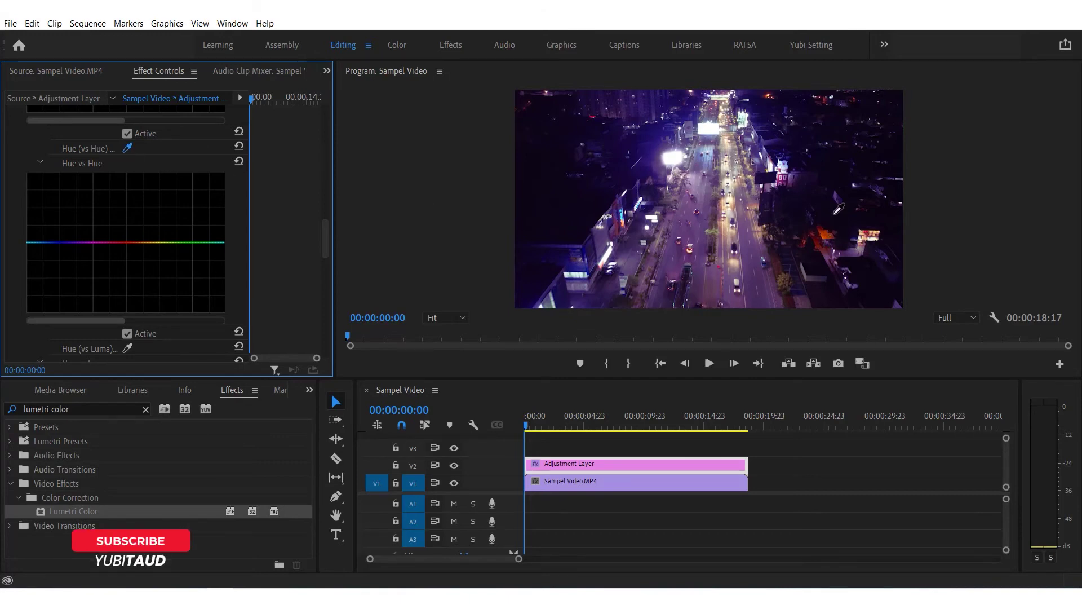
left_click(831, 235)
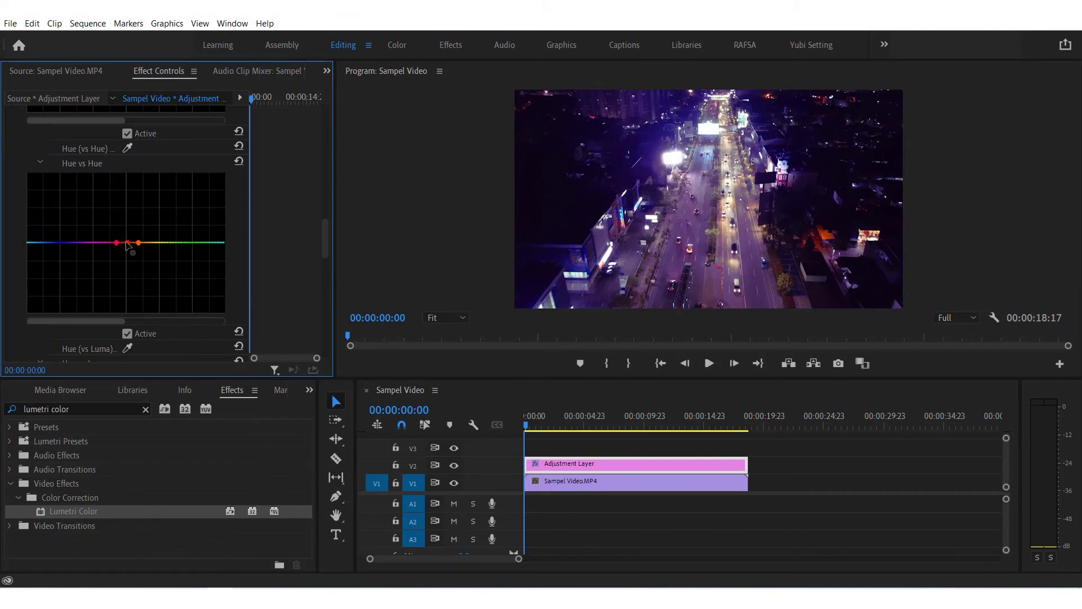
mouse_move(126, 244)
left_mouse_down()
mouse_move(131, 212)
mouse_move(132, 235)
left_mouse_up()
- Add a point in the blue range of the Hue vs Hue curve and raise it to shift blues slightly
left_click(72, 243)
left_click_drag(58, 243, 68, 231)
scroll(280, 265, "up", 1)
scroll(279, 271, "down", 2)
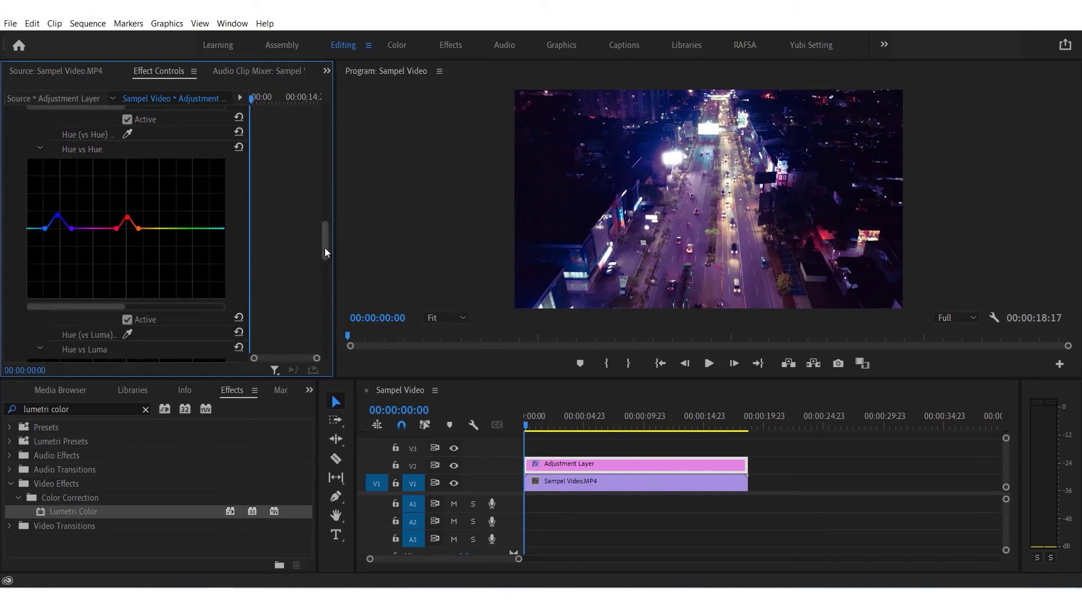
left_click_drag(325, 248, 319, 150)
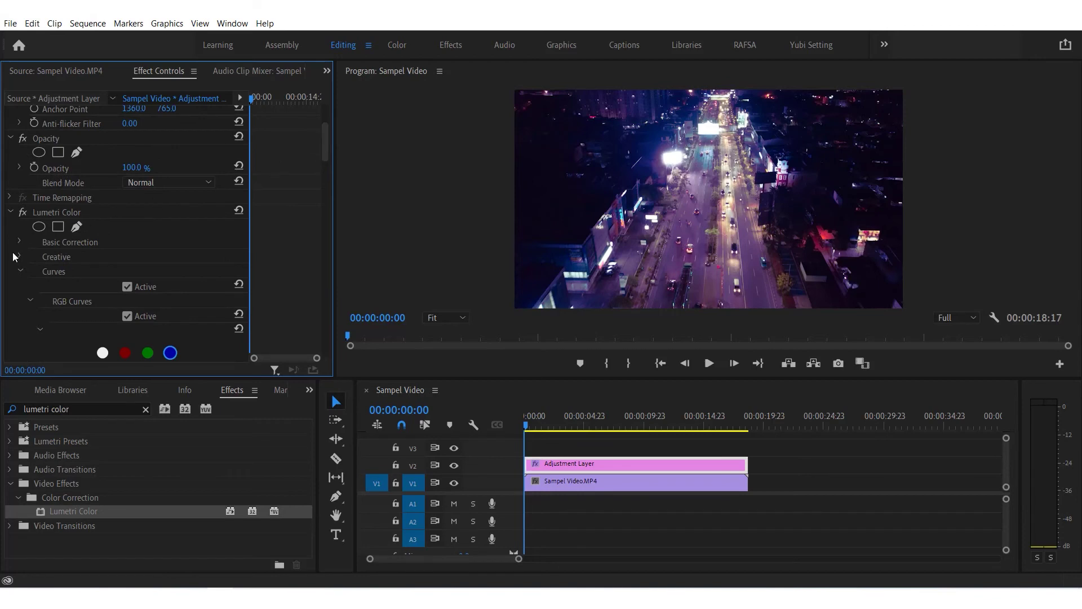
- Collapse Curves and raise Lumetri Creative Saturation from 100 to about 142
left_click(19, 273)
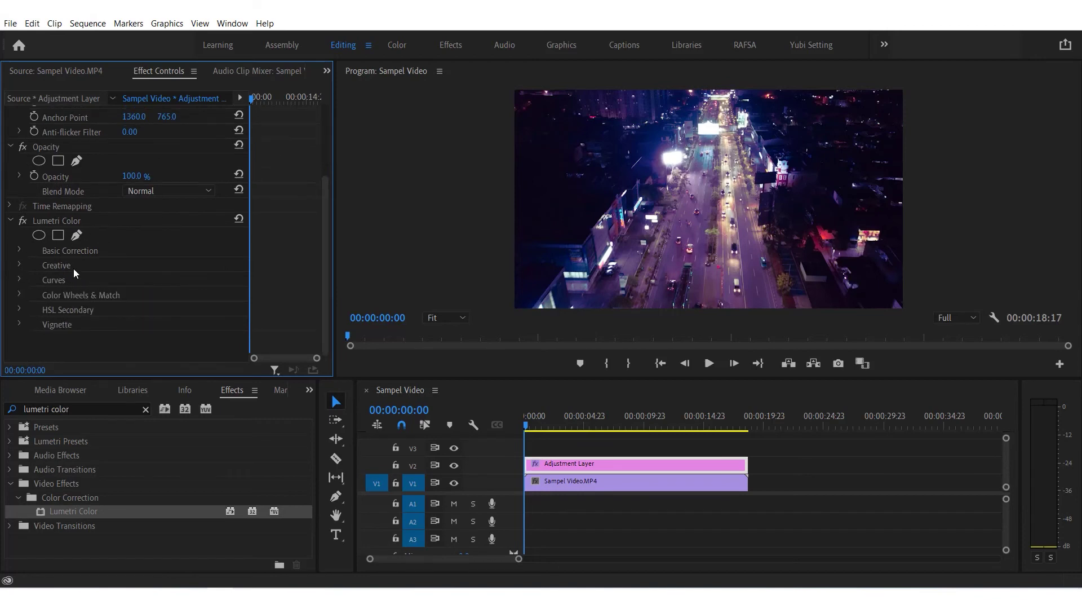
left_click(19, 265)
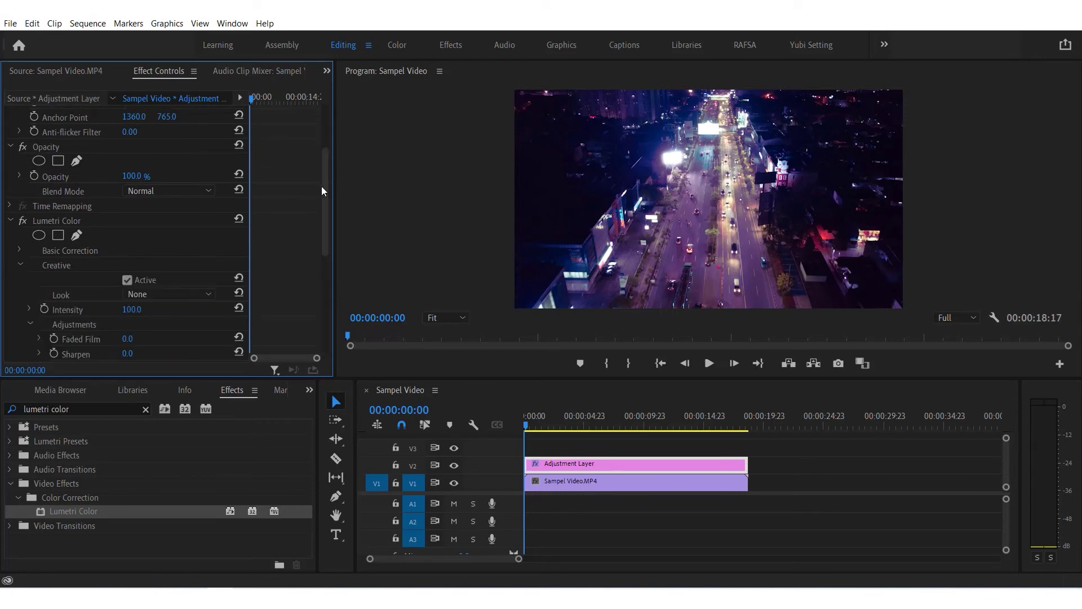
left_click_drag(325, 186, 321, 230)
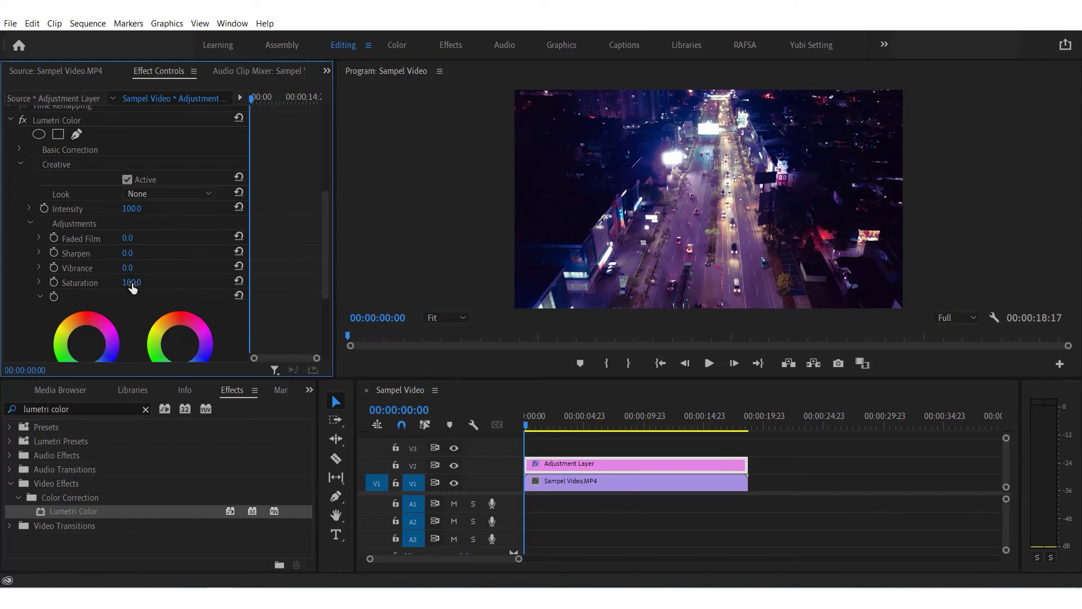
left_click_drag(133, 287, 156, 287)
left_click_drag(325, 287, 324, 245)
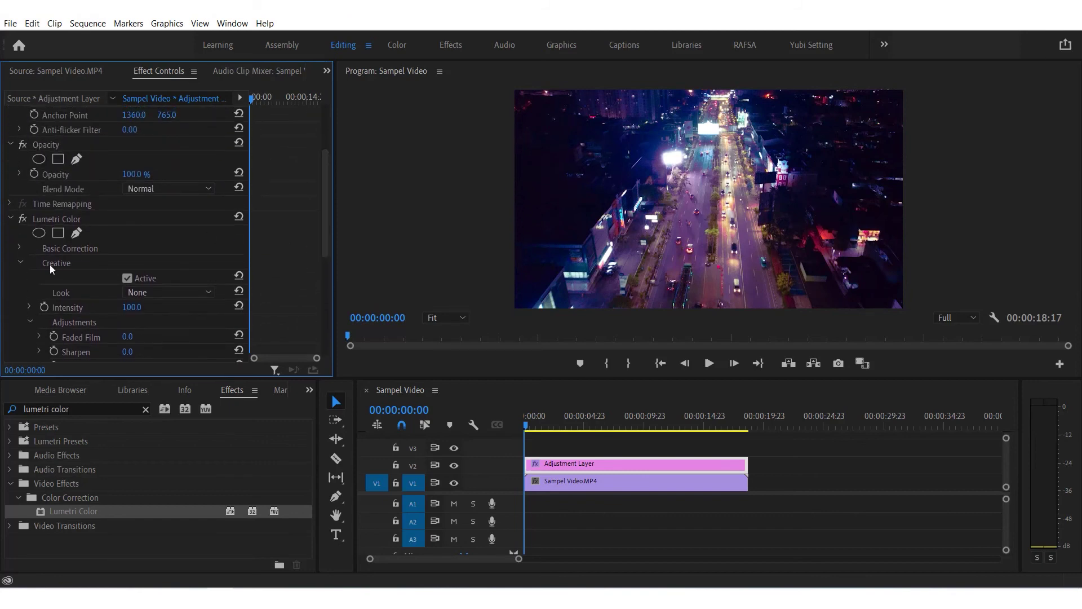
- Collapse Creative and set Basic Correction white balance Temperature to -10.0
left_click(21, 262)
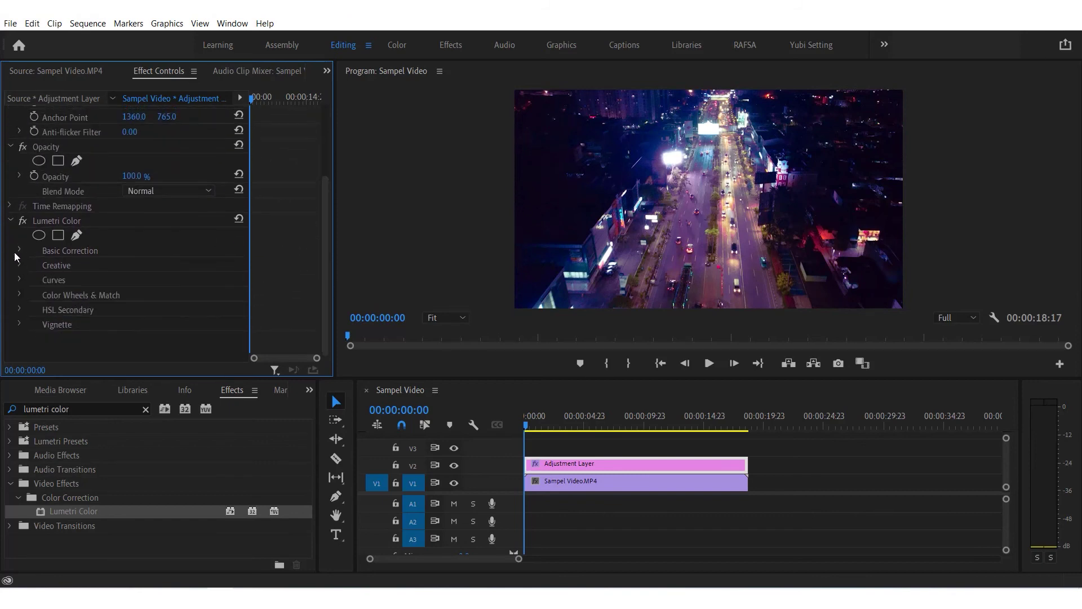
left_click(19, 250)
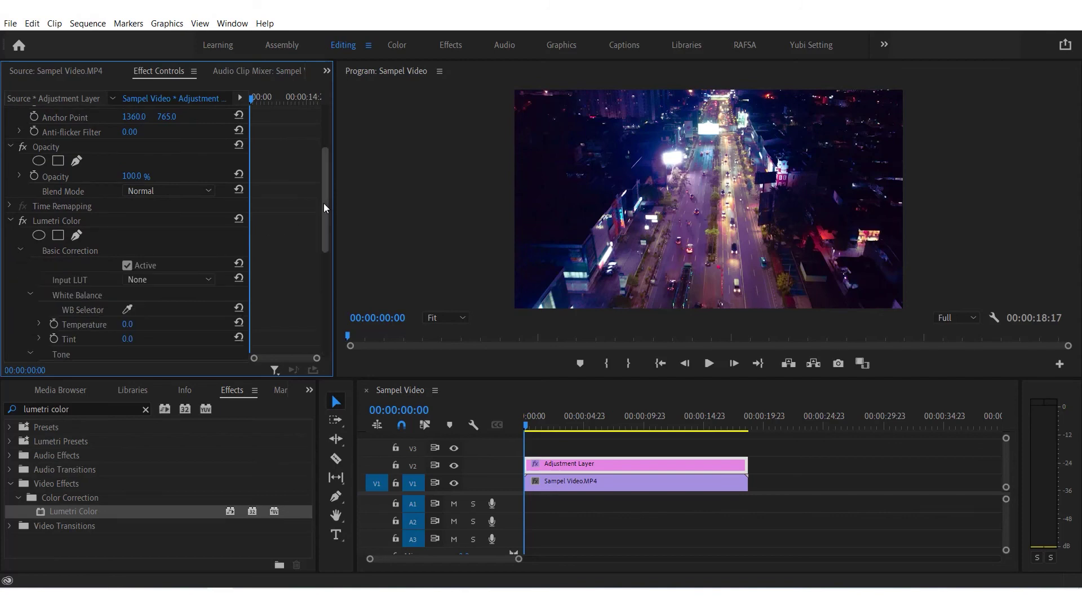
left_click_drag(324, 203, 322, 233)
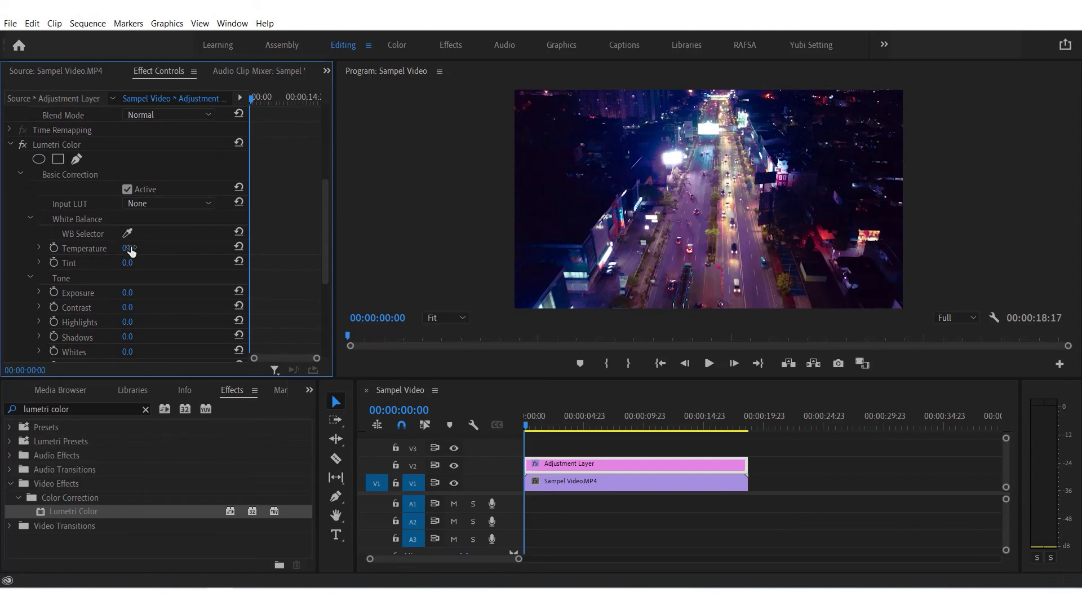
left_click_drag(132, 248, 25, 248)
mouse_move(18, 248)
left_mouse_down()
mouse_move(86, 248)
mouse_move(75, 248)
left_mouse_up()
- Fold the Basic Correction section closed in Effect Controls
left_click(20, 175)
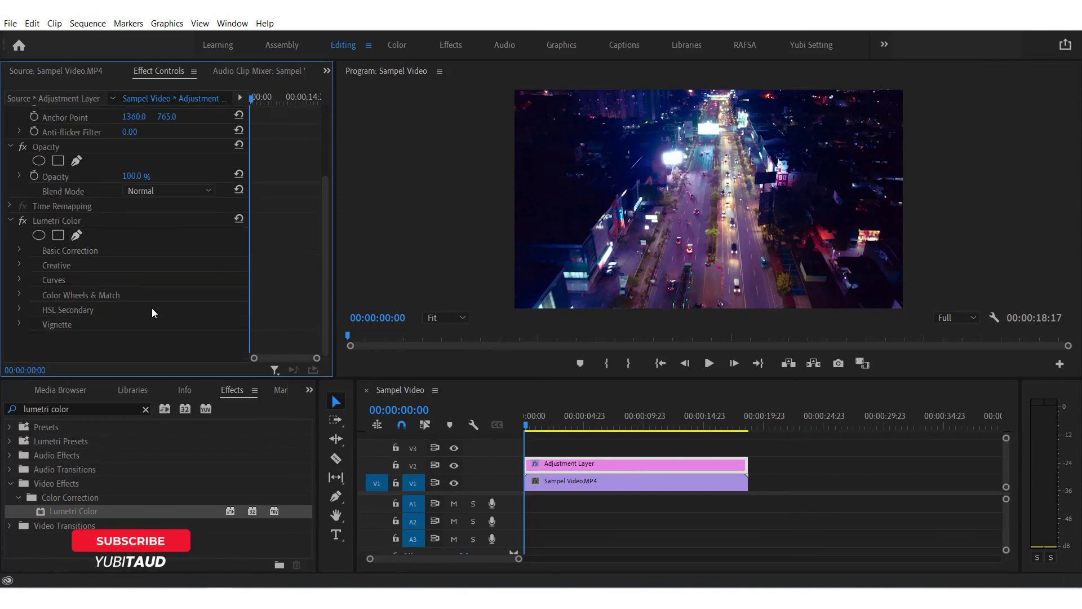